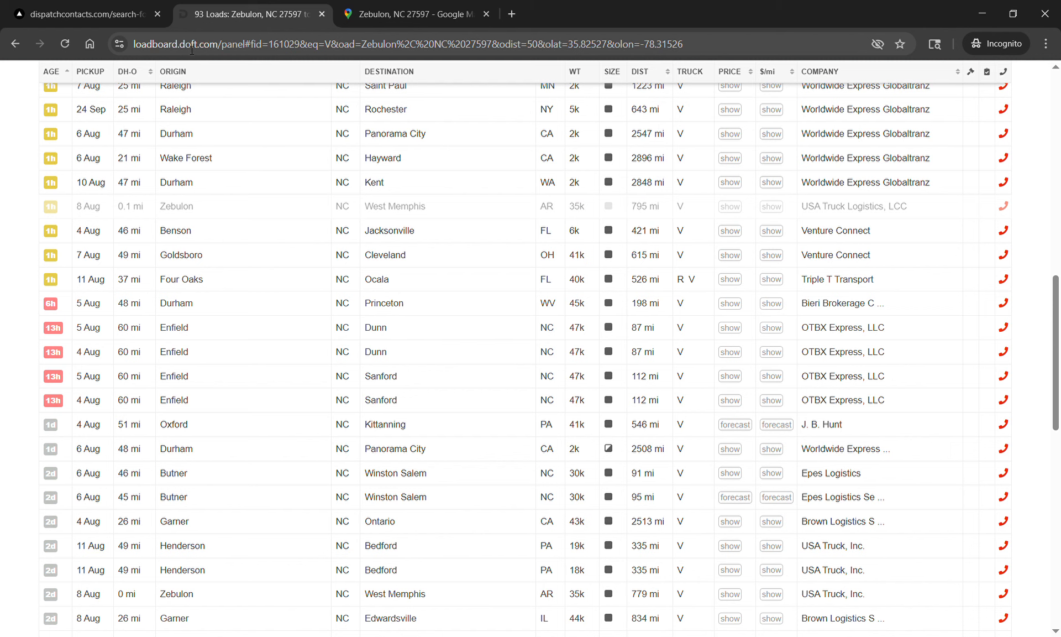
Step: Open the 4 Aug Oxford to Kittanning load from J. B. Hunt and examine its route, dialing instructions and broker details
drag(221, 44, 132, 45)
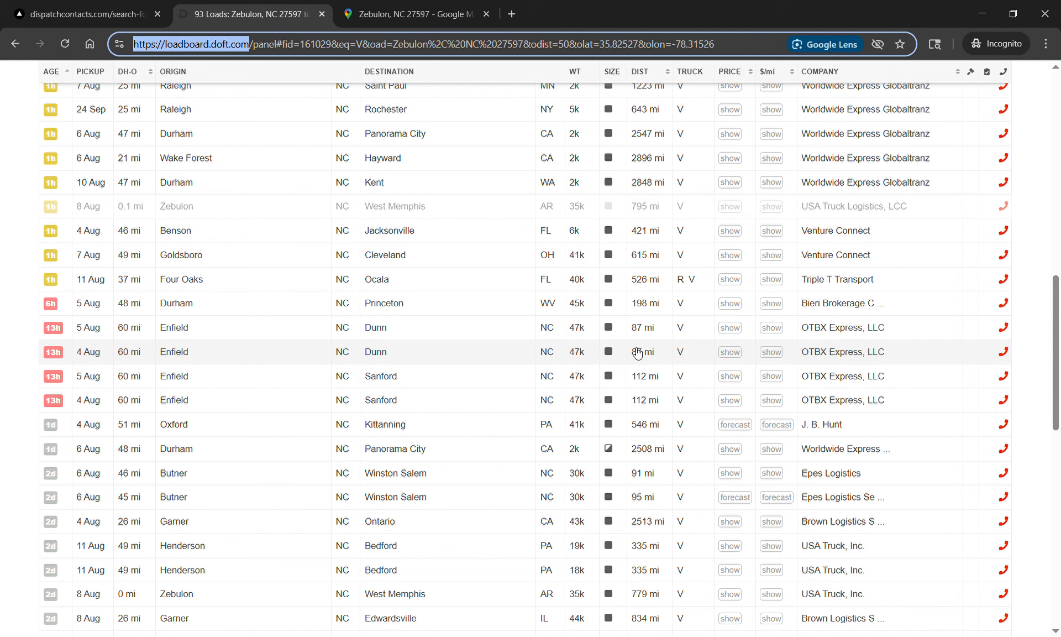
click(221, 424)
scroll(166, 387, down, 4)
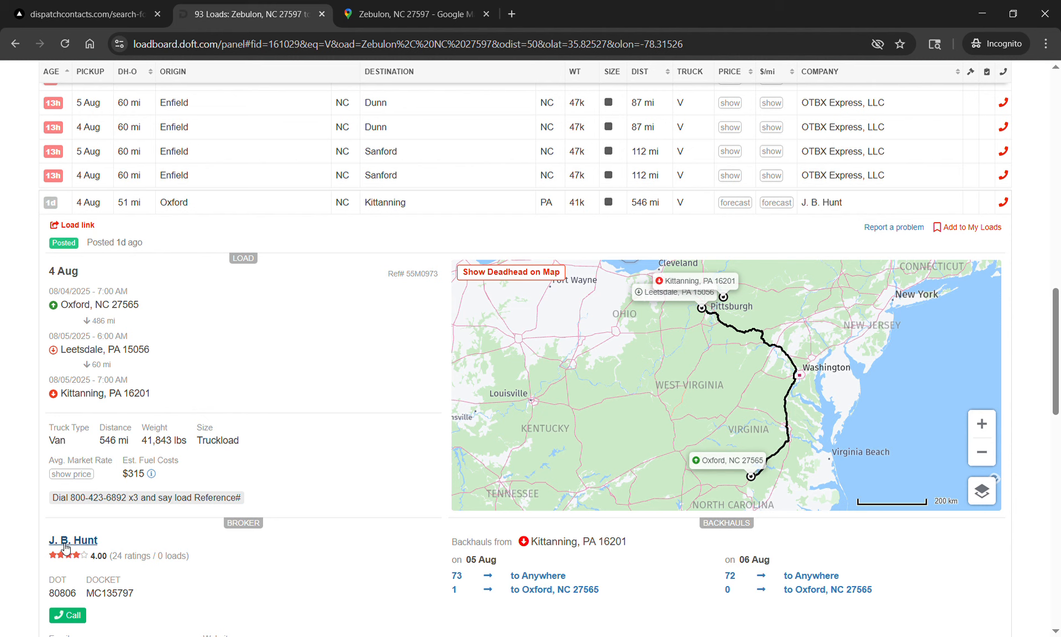
scroll(234, 497, down, 3)
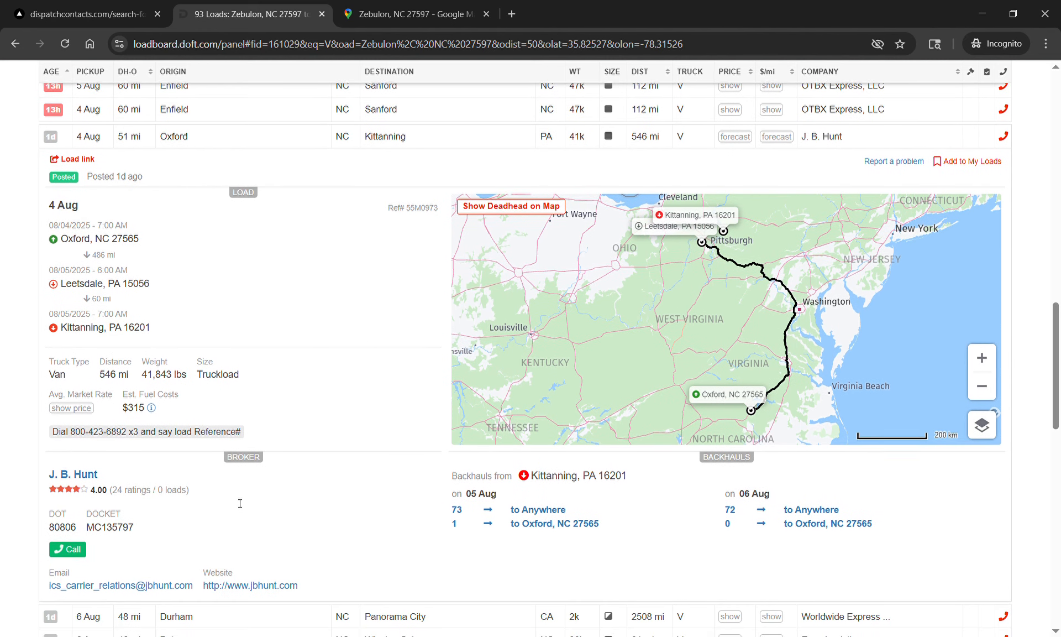
scroll(235, 498, up, 2)
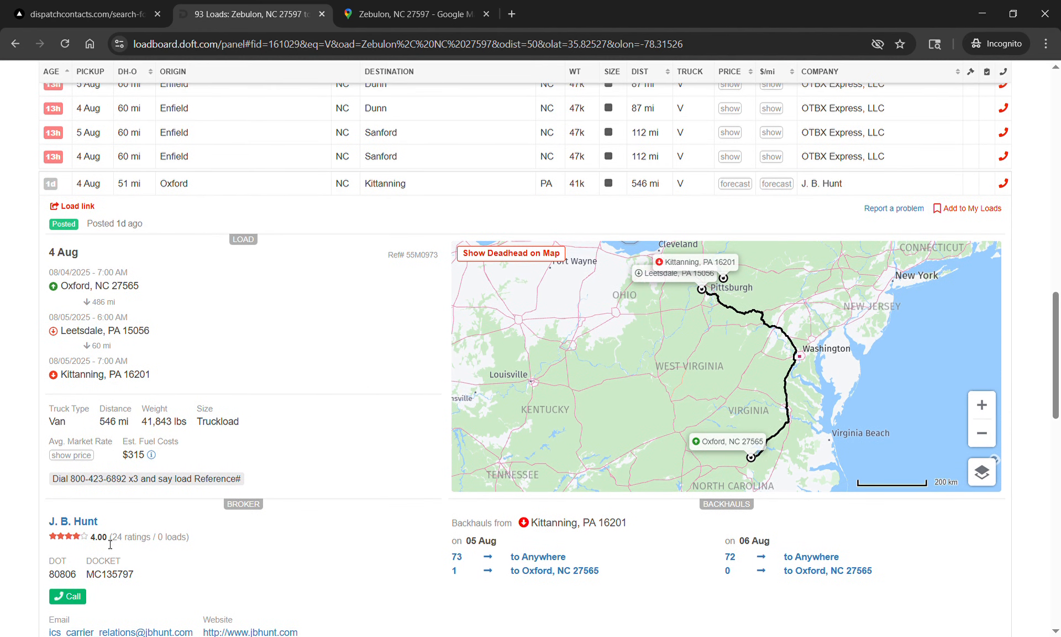
drag(75, 480, 143, 487)
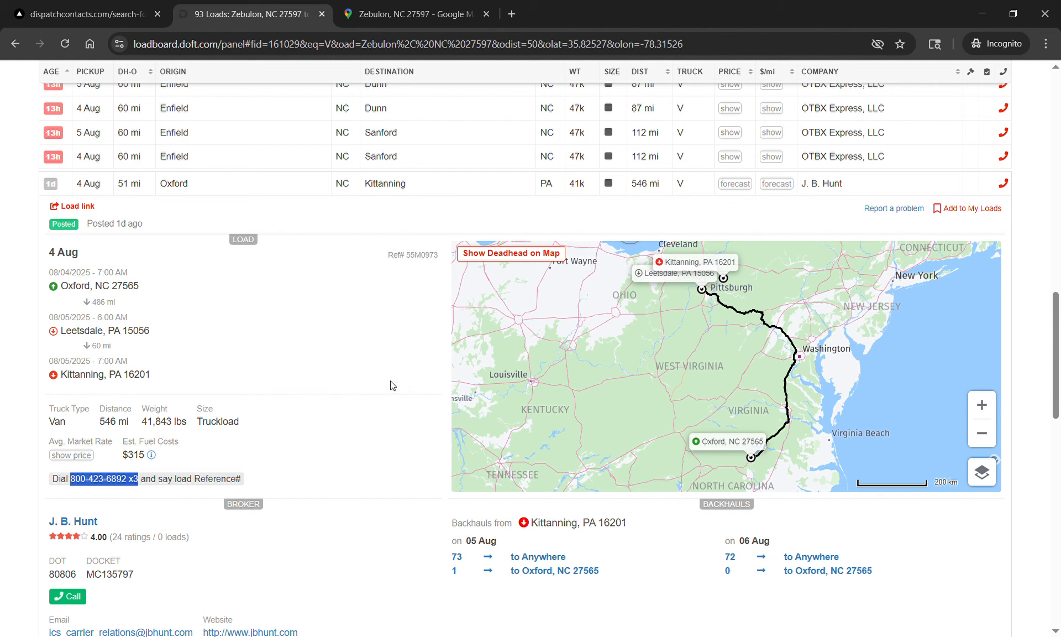
Step: Copy the Oxford, NC pickup ZIP code 27565 from the load details
double_click(133, 287)
key(ctrl+c)
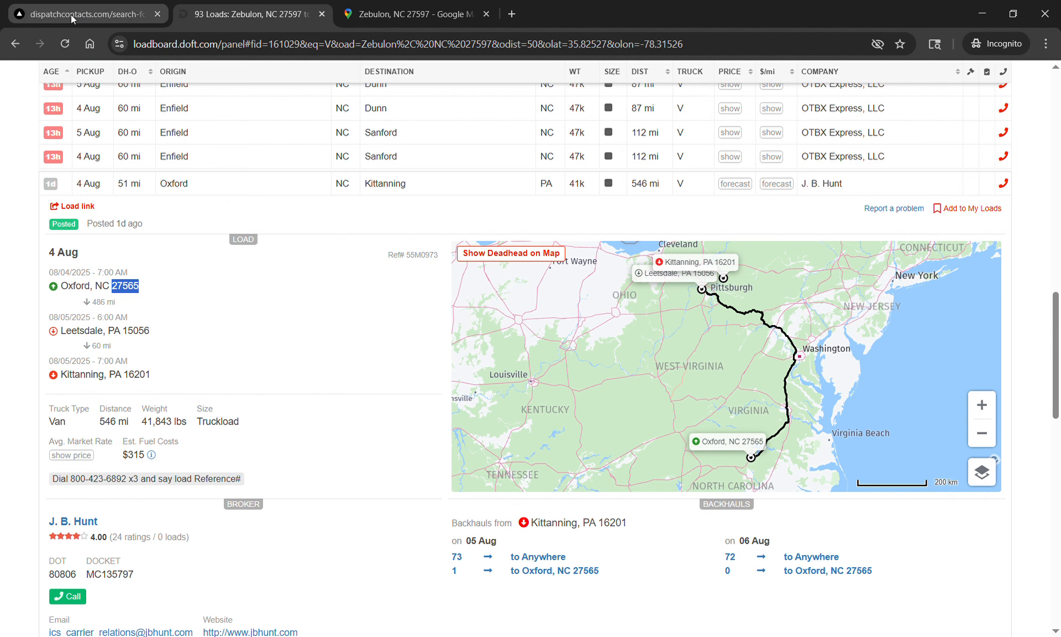
drag(74, 18, 66, 44)
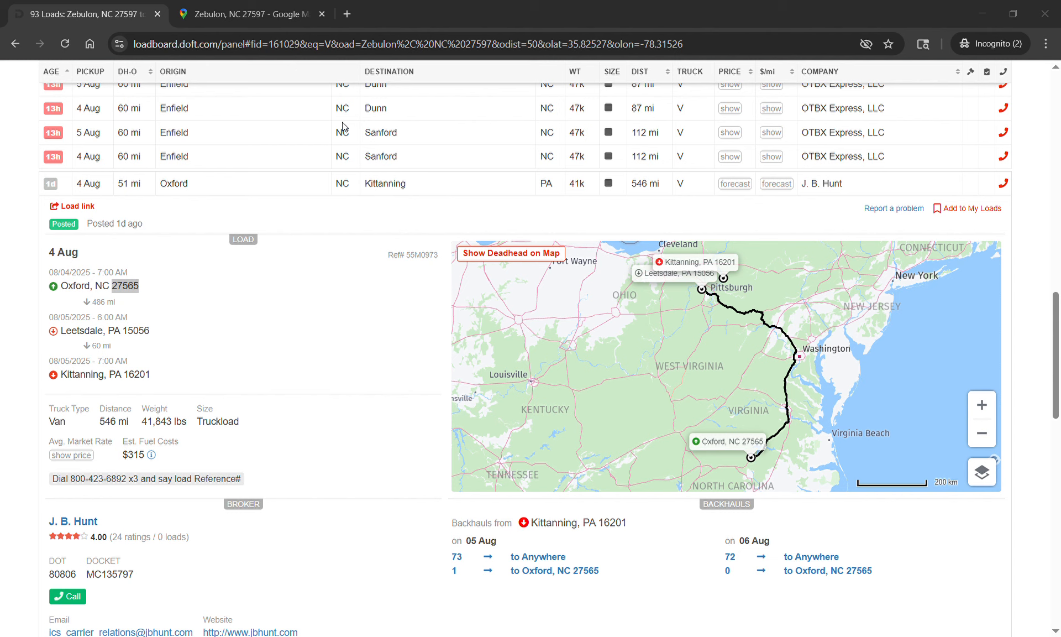
key(ctrl+shift+t)
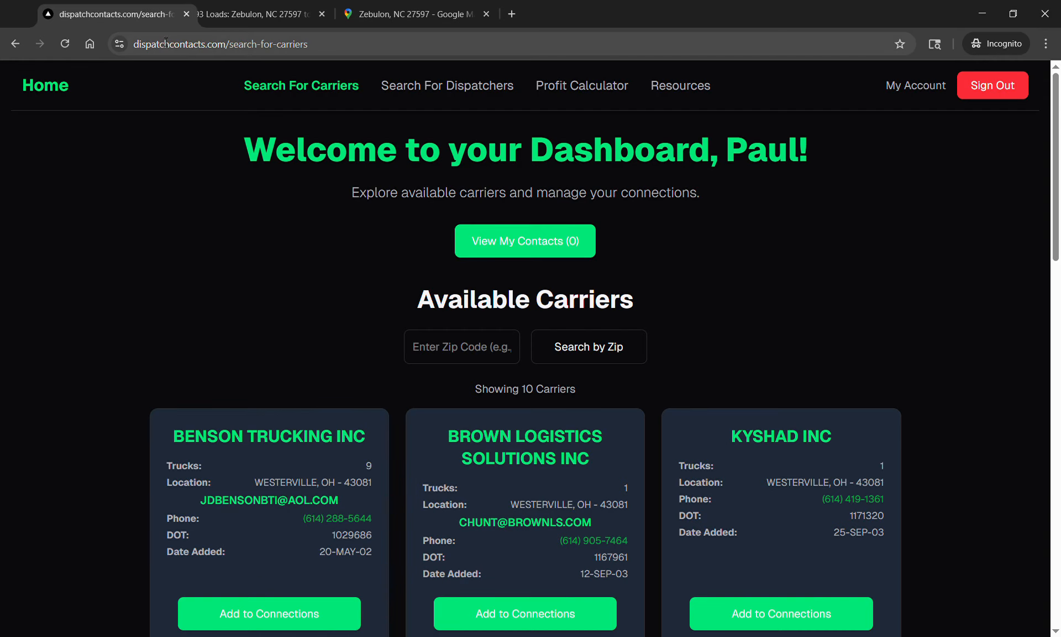
click(255, 16)
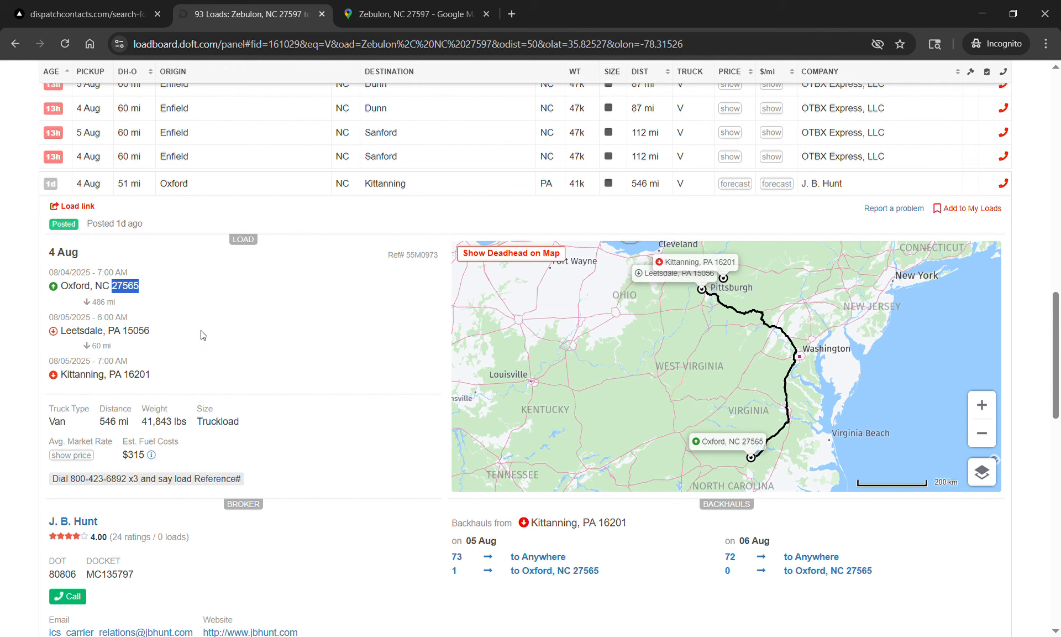
Step: Switch to the Dispatch Contacts site and search the available carriers by ZIP code 27565
click(68, 24)
click(463, 347)
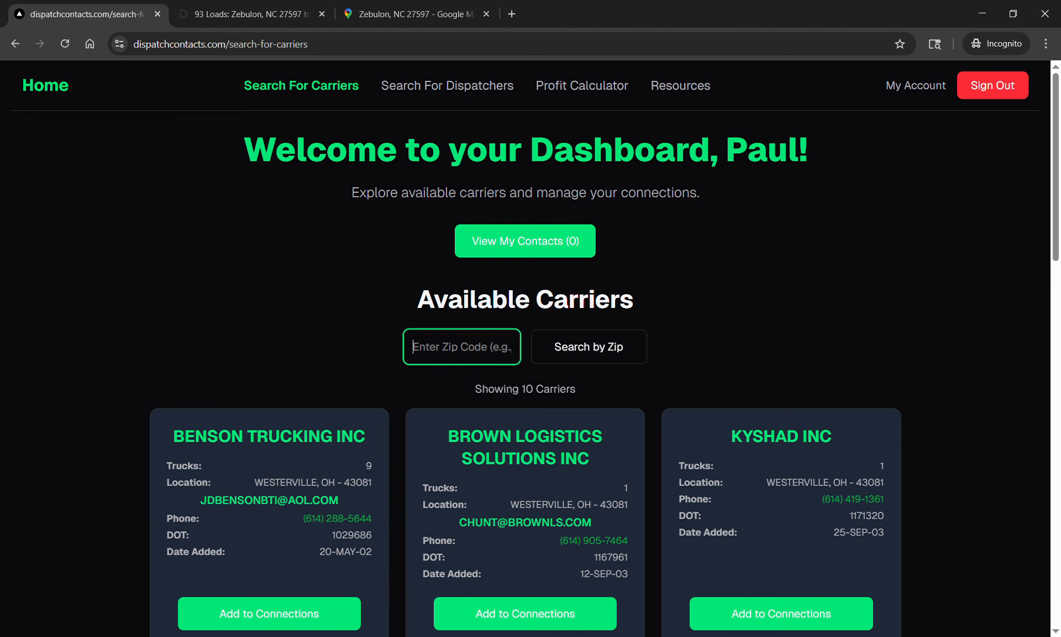
key(ctrl+v)
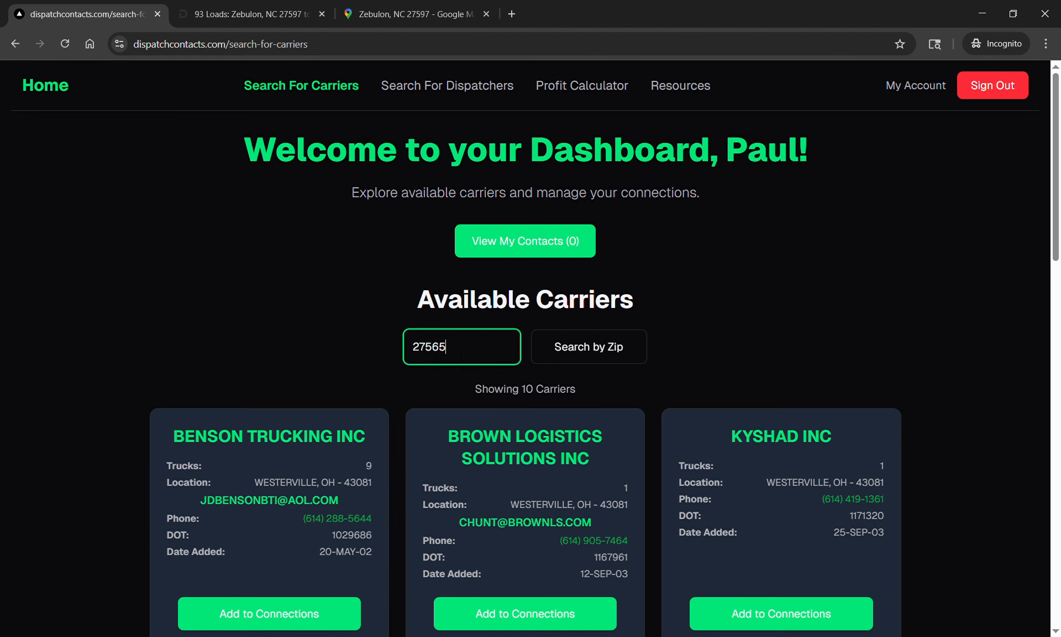
click(594, 357)
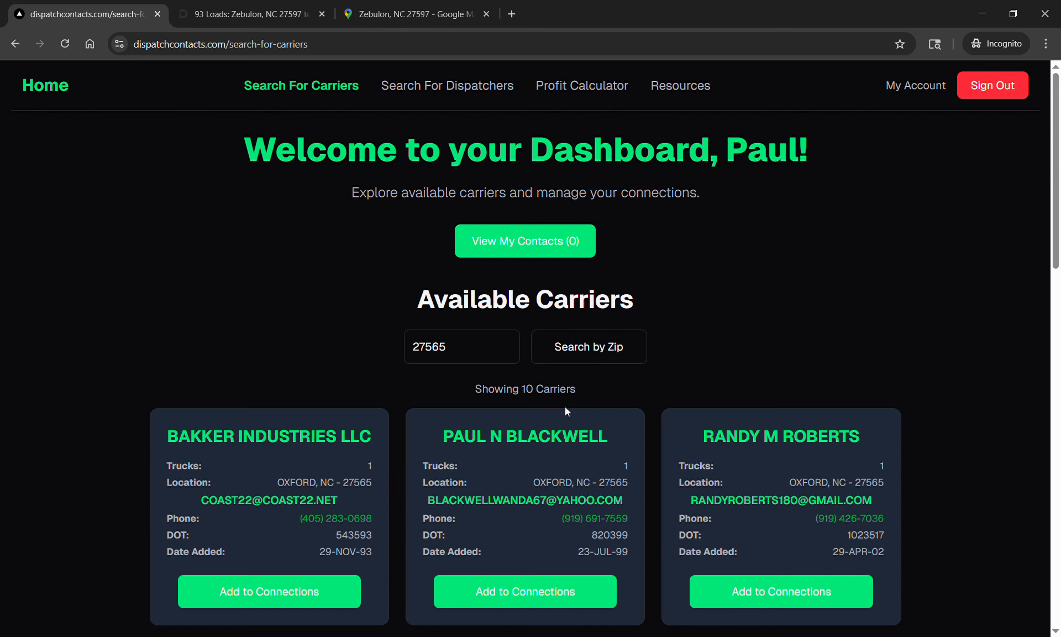
Step: Load more carriers for ZIP code 27565 until the whole result list is shown
scroll(616, 414, down, 6)
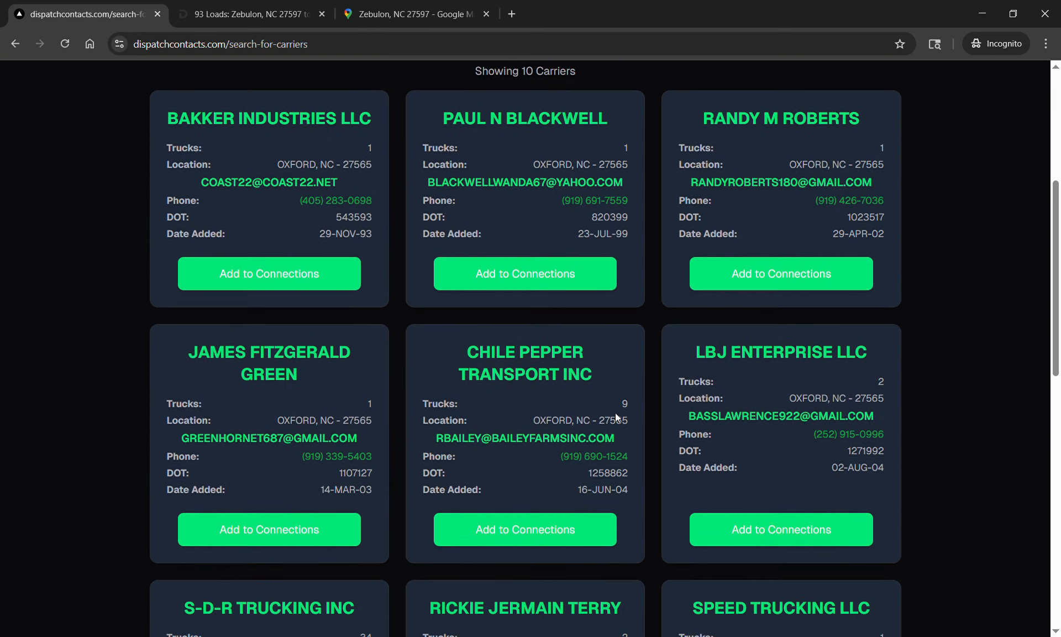
scroll(615, 413, down, 11)
click(542, 442)
scroll(595, 457, down, 20)
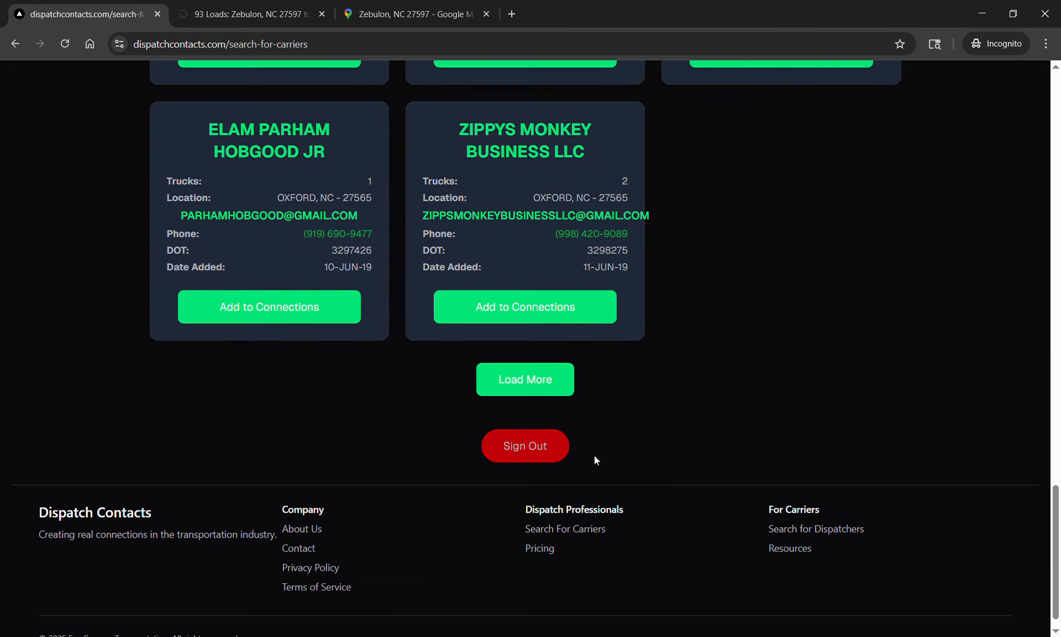
click(525, 380)
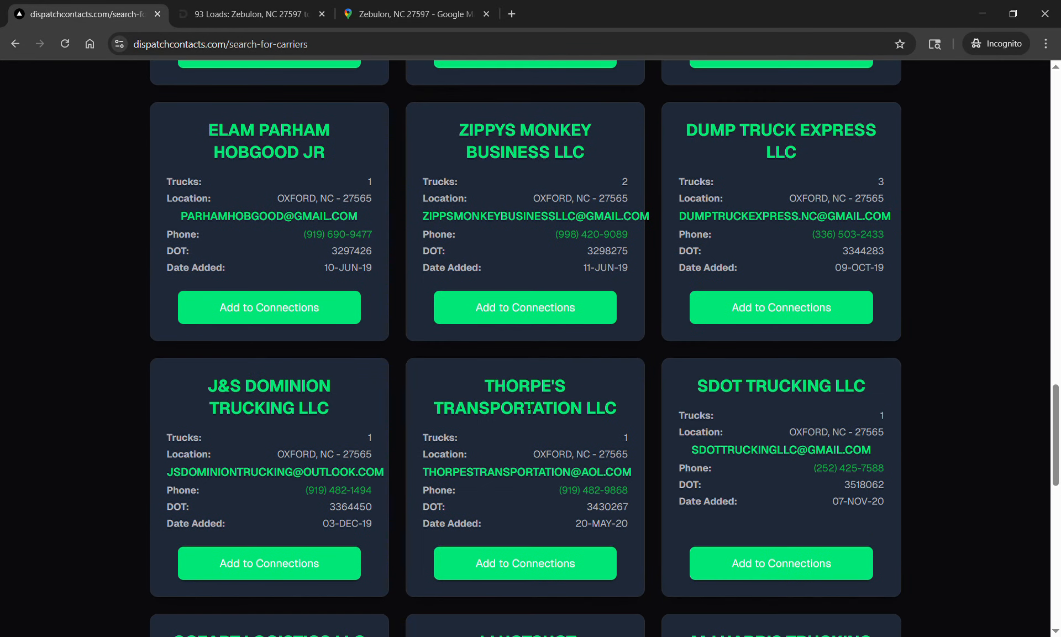
scroll(529, 408, down, 15)
click(522, 355)
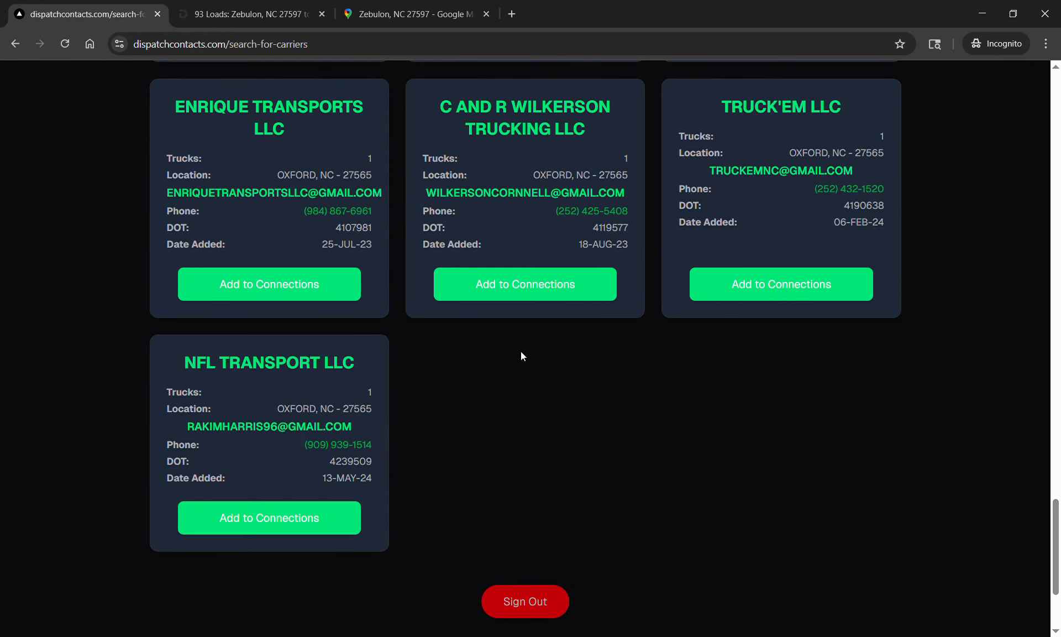
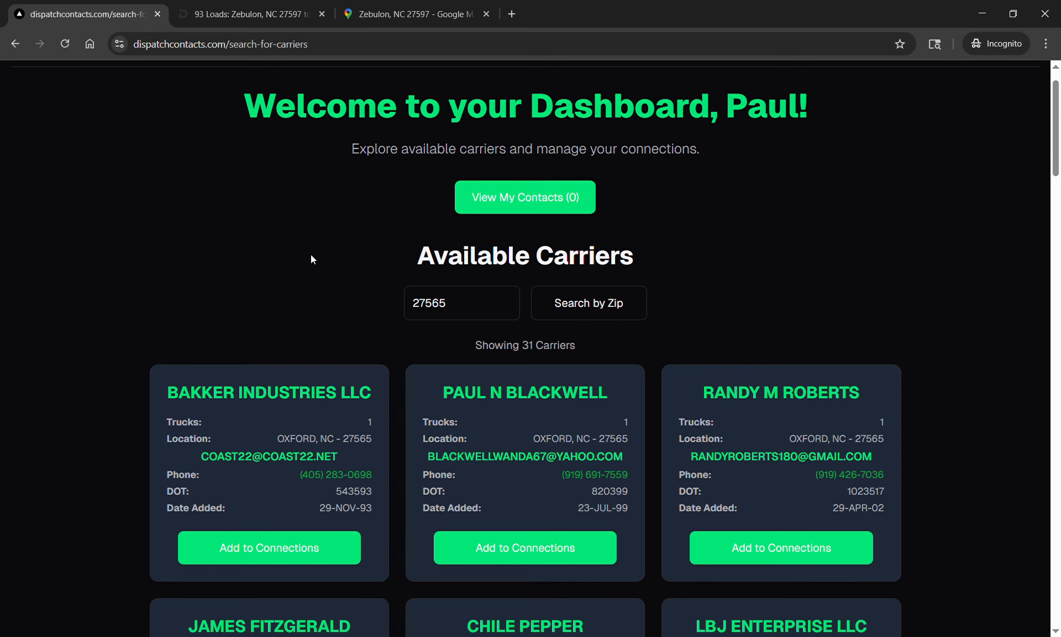
Step: Look through the full list of Oxford carriers, checking their truck counts, contact details and dates added
scroll(589, 409, down, 12)
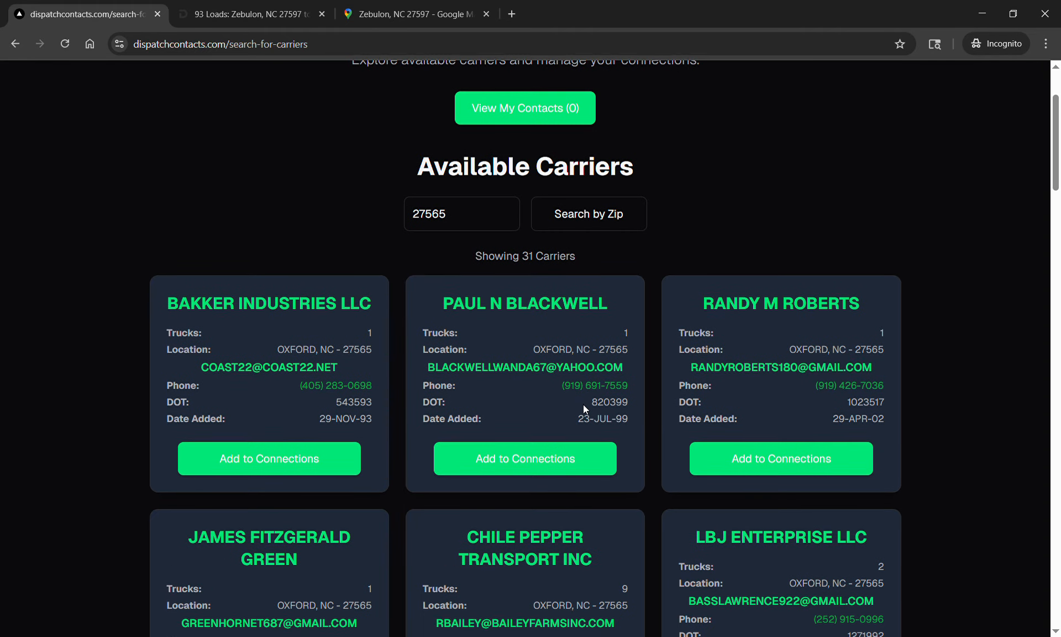
scroll(582, 404, down, 20)
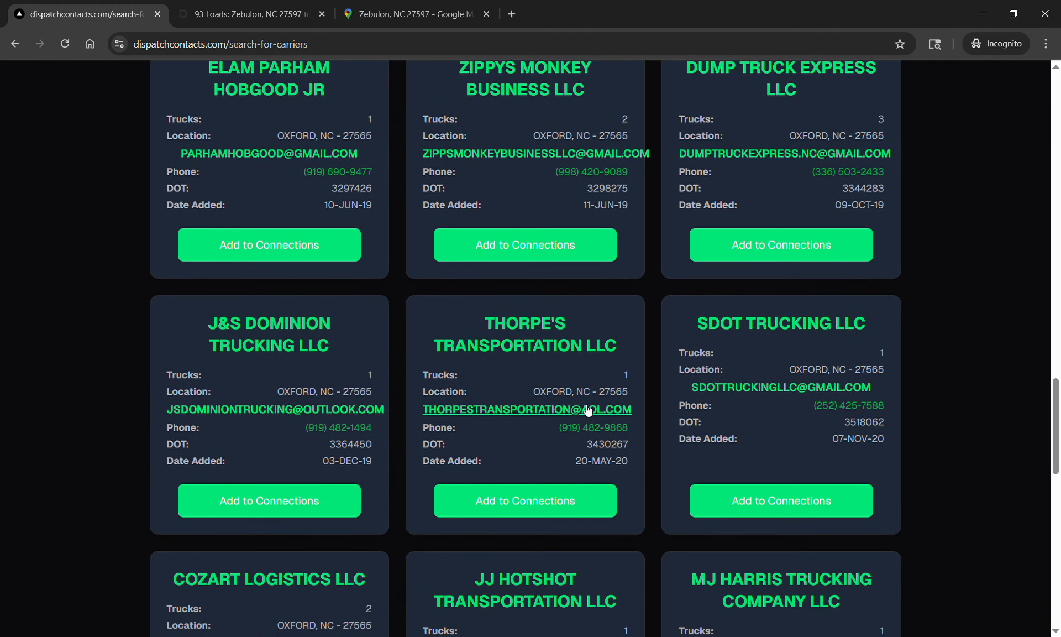
scroll(588, 409, down, 1)
scroll(581, 277, up, 2)
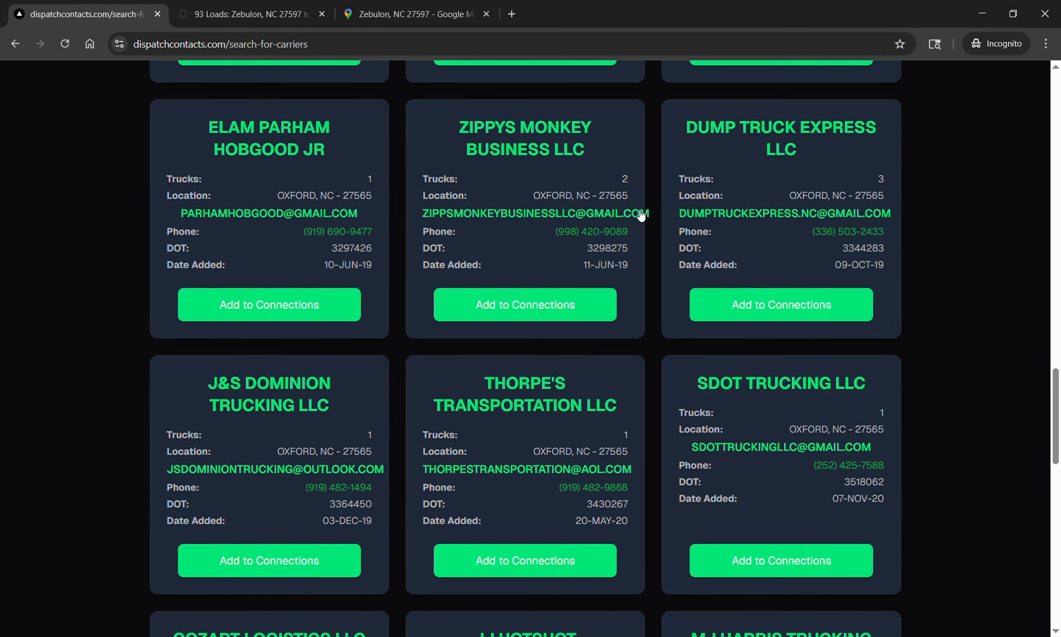
scroll(525, 470, down, 14)
scroll(530, 466, down, 3)
scroll(531, 469, up, 20)
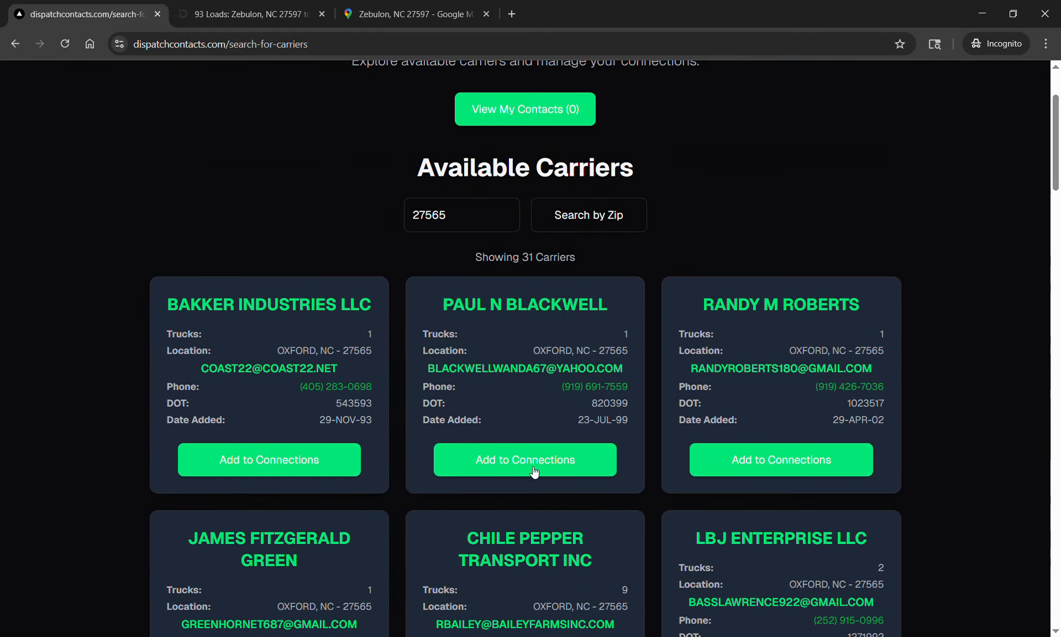
scroll(549, 304, up, 3)
scroll(712, 322, down, 3)
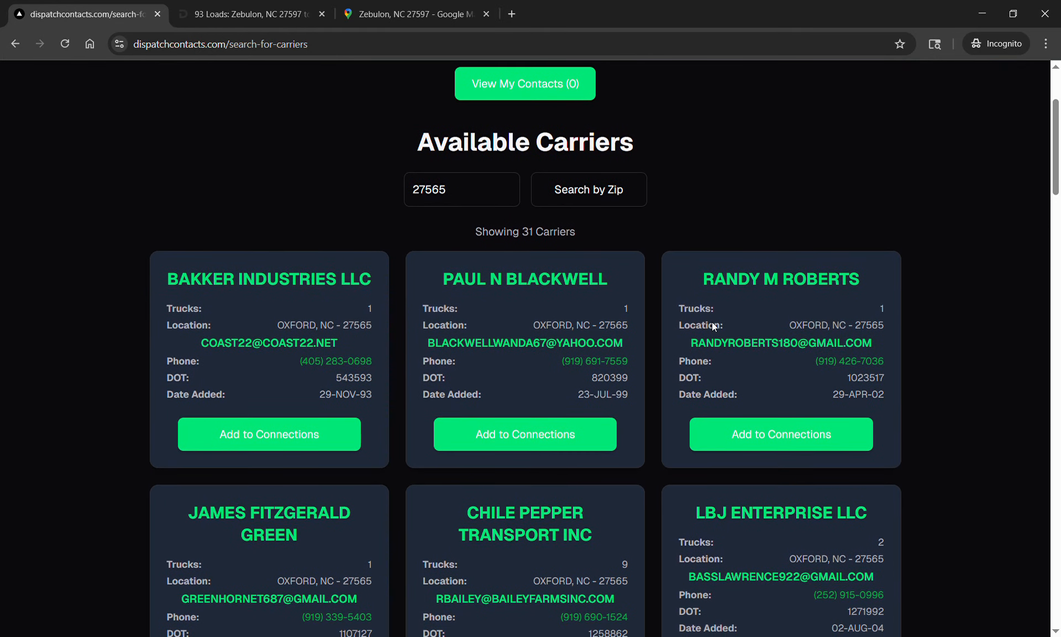
Step: Add all six carriers in the first two rows of results to the connections, from Bakker Industries LLC to LBJ Enterprise LLC
click(263, 431)
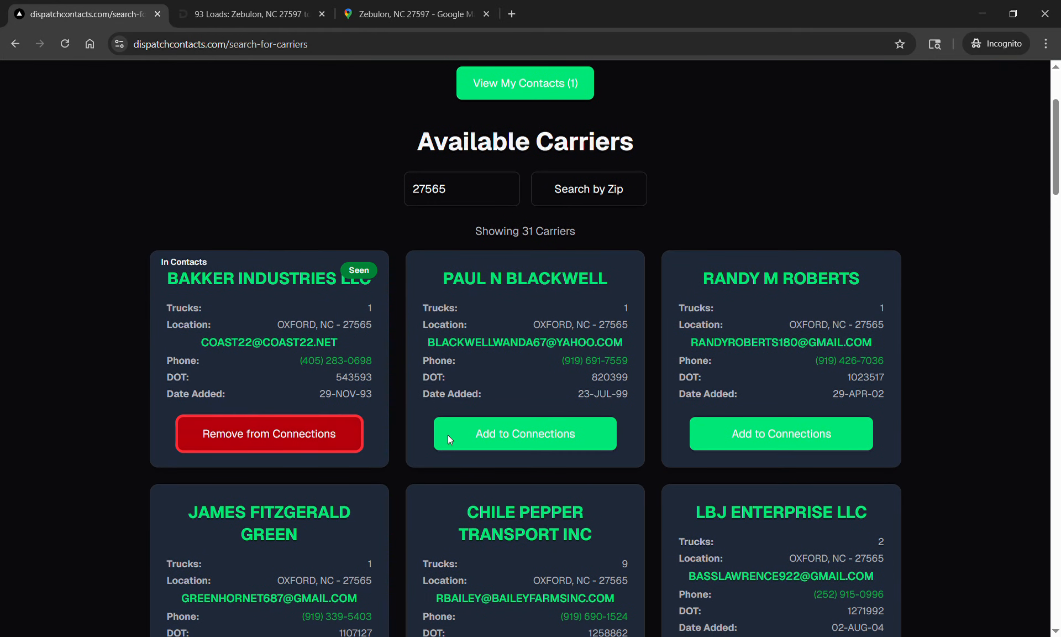
click(497, 429)
click(769, 439)
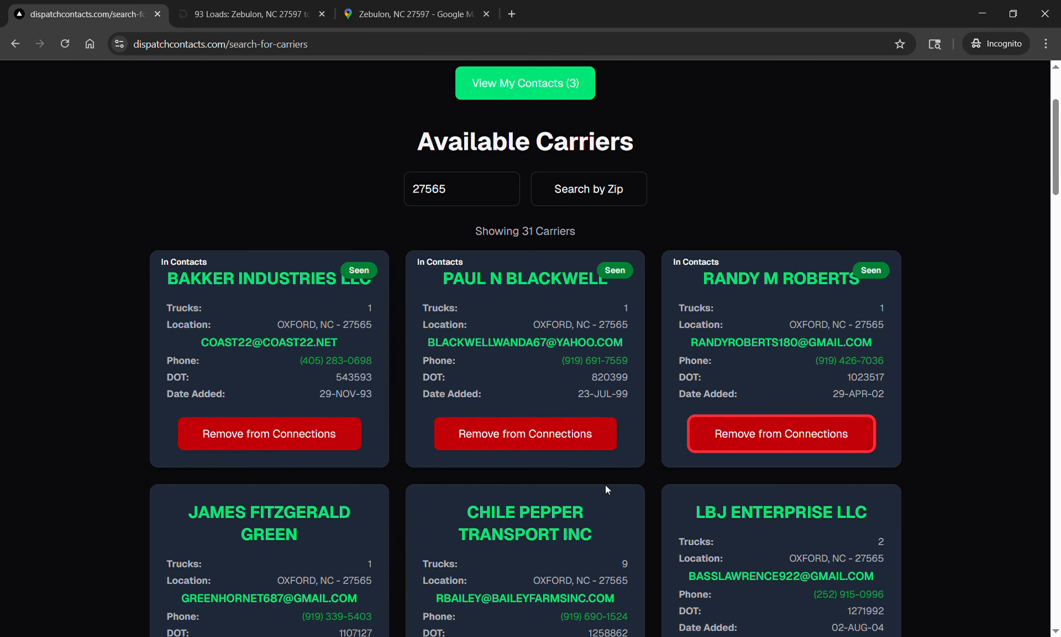
scroll(606, 486, down, 5)
click(308, 320)
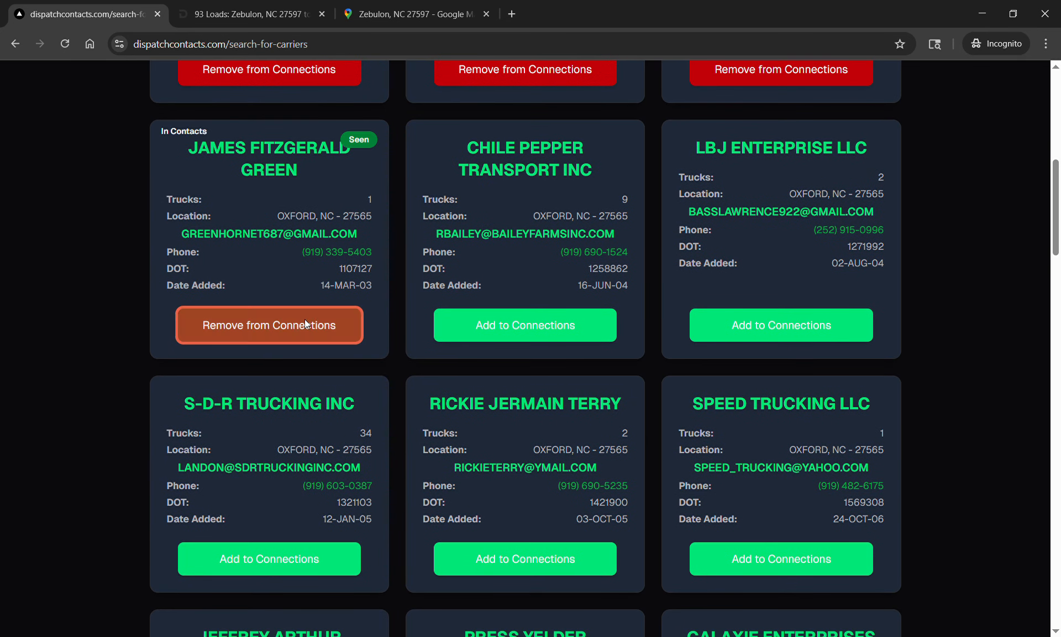
click(483, 324)
click(760, 333)
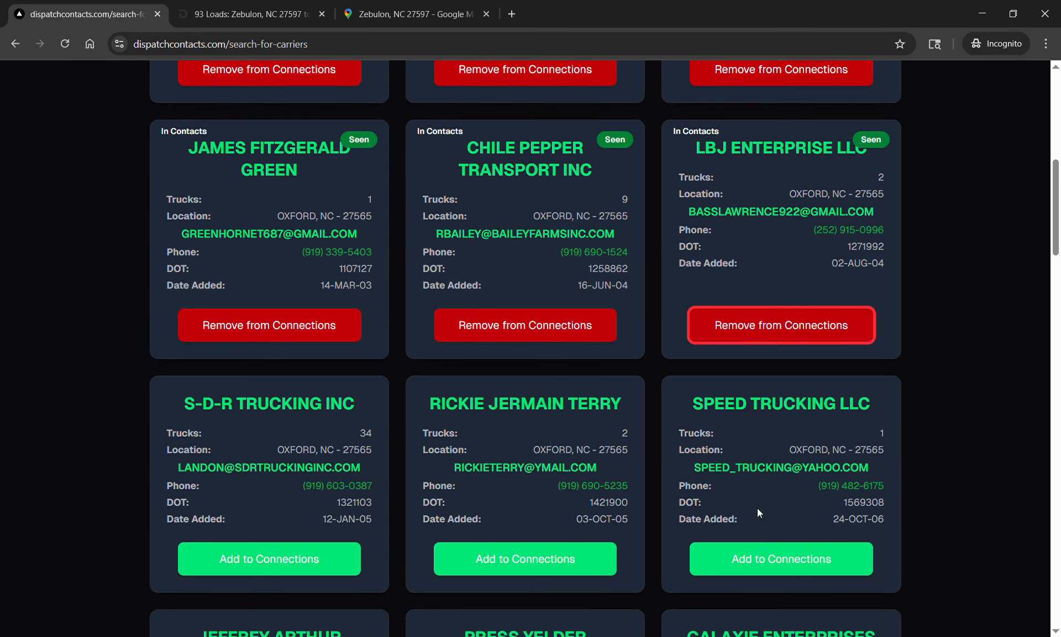
Step: Add Speed Trucking LLC, all three carriers in the fourth row, and Thomas & BM Carriers LLC to the connections
click(736, 568)
scroll(735, 568, down, 6)
click(269, 372)
click(525, 372)
click(822, 371)
click(731, 627)
Step: Add E S H Transportation Services LLC, DJD Trucking LLC and the three carriers in the row below them to the connections
scroll(687, 598, down, 6)
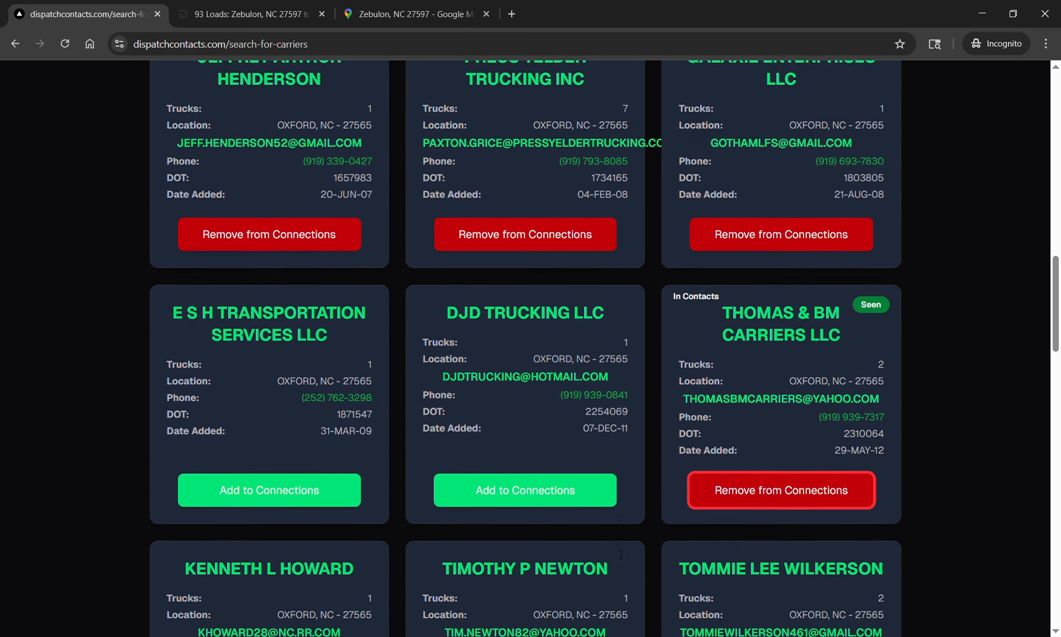
click(274, 283)
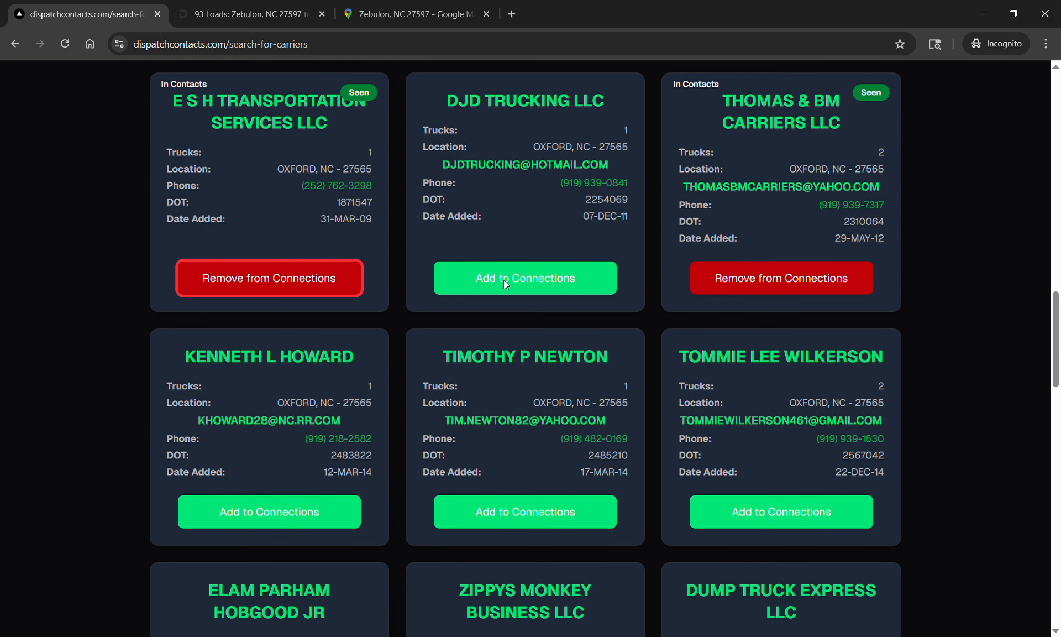
click(503, 280)
click(269, 511)
click(525, 511)
click(781, 511)
Step: Add the three carriers in the row with Zippys Monkey Business LLC and Dump Truck Express LLC to the connections
scroll(781, 512, down, 5)
click(269, 457)
click(525, 457)
click(781, 456)
Step: Add the six carriers in the next two rows to the connections, from J&S Dominion Trucking LLC to MJ Harris Trucking Company LLC
scroll(744, 549, down, 6)
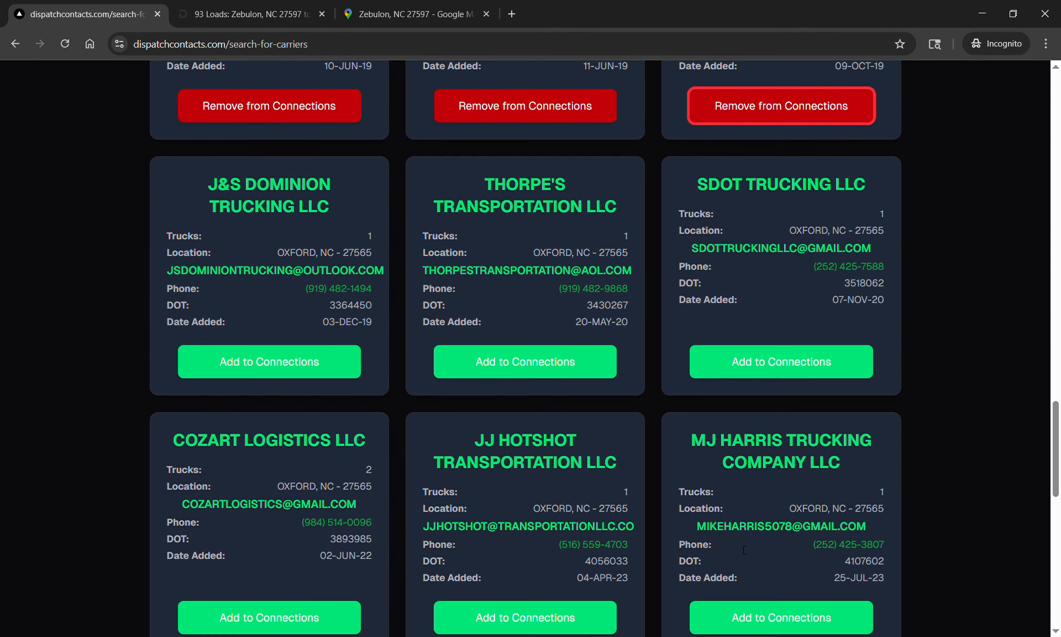
click(728, 363)
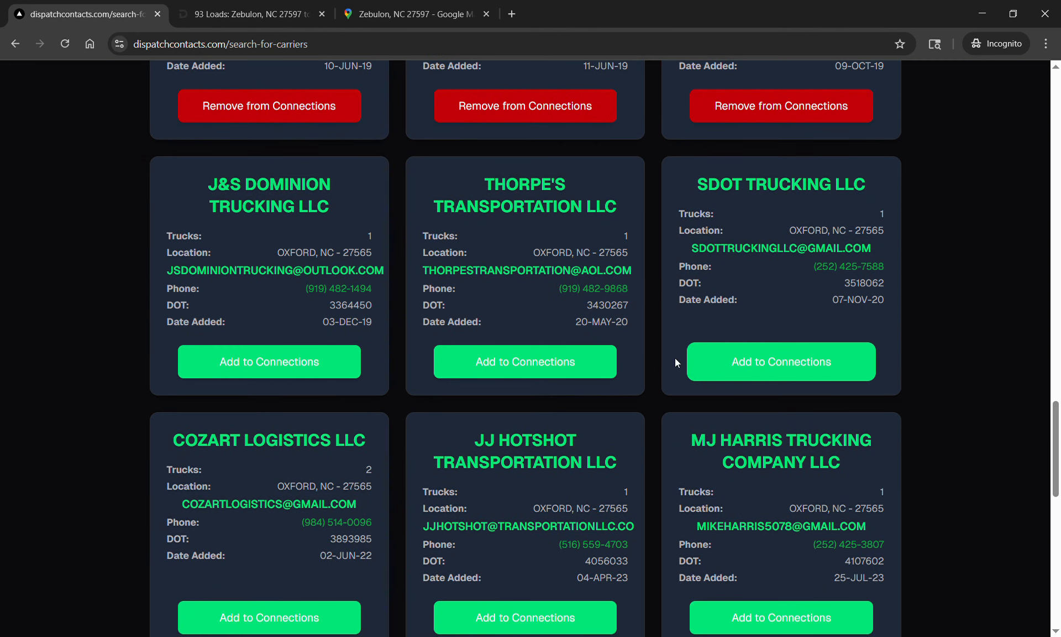
click(506, 370)
click(250, 357)
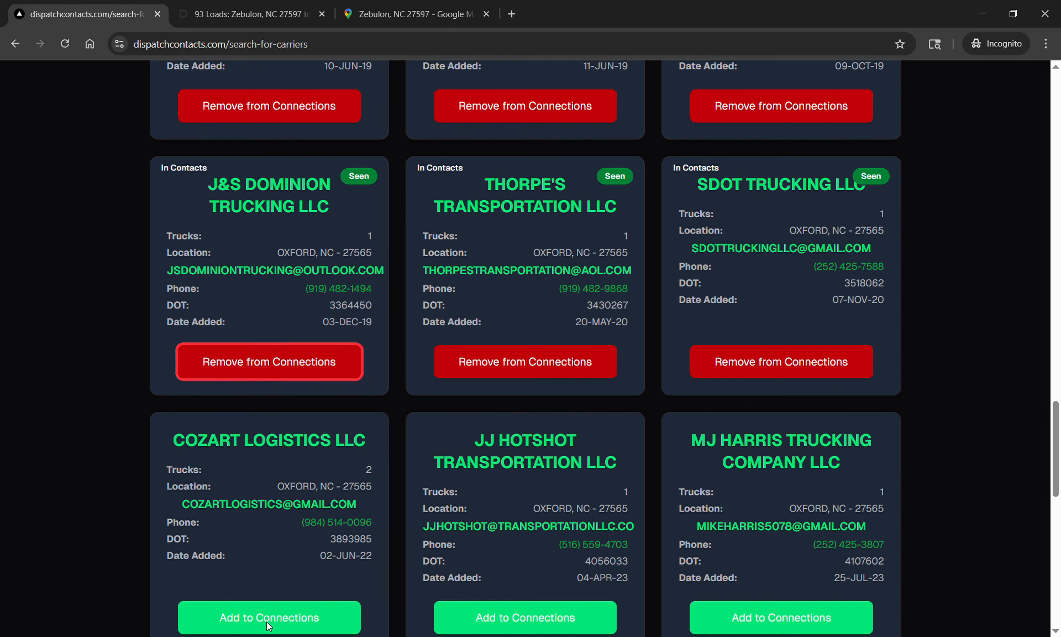
click(268, 623)
click(594, 620)
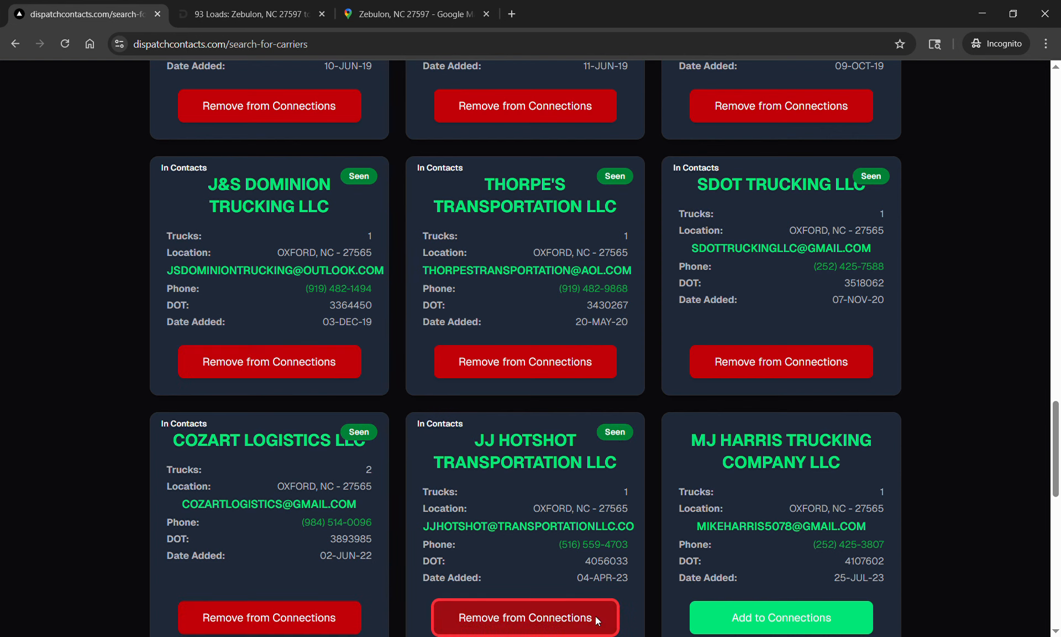
click(811, 623)
Step: Add the last four carriers in the results to the connections, from Enrique Transports LLC to NFL Transport LLC
scroll(671, 531, down, 7)
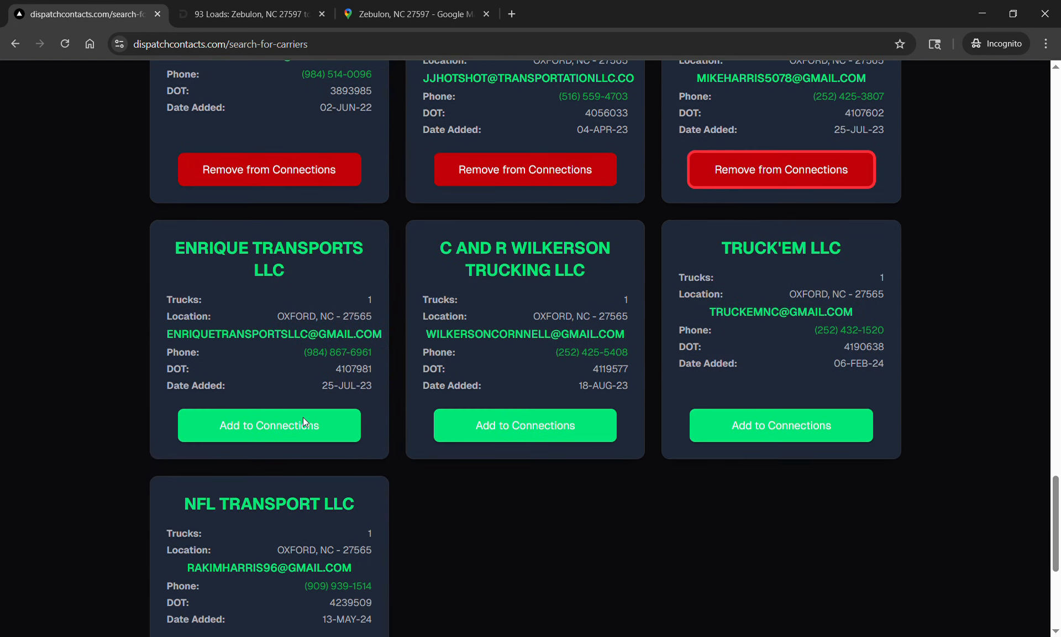
click(326, 423)
click(495, 427)
click(743, 417)
scroll(328, 585, down, 4)
click(246, 429)
Step: Open the saved contacts page from the carrier dashboard
scroll(569, 315, up, 15)
scroll(566, 321, up, 1)
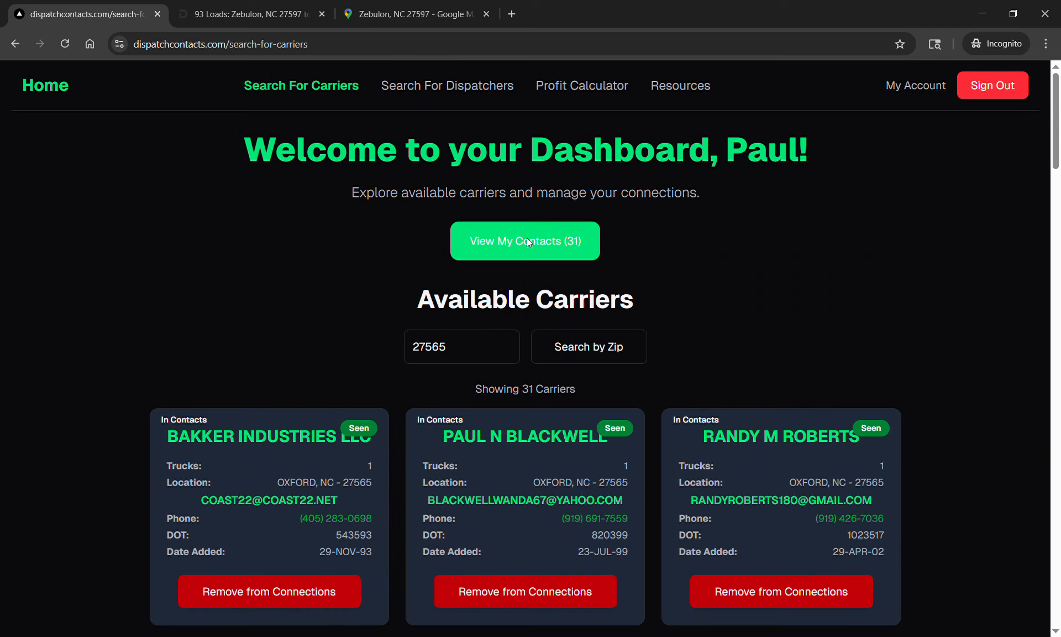
click(544, 240)
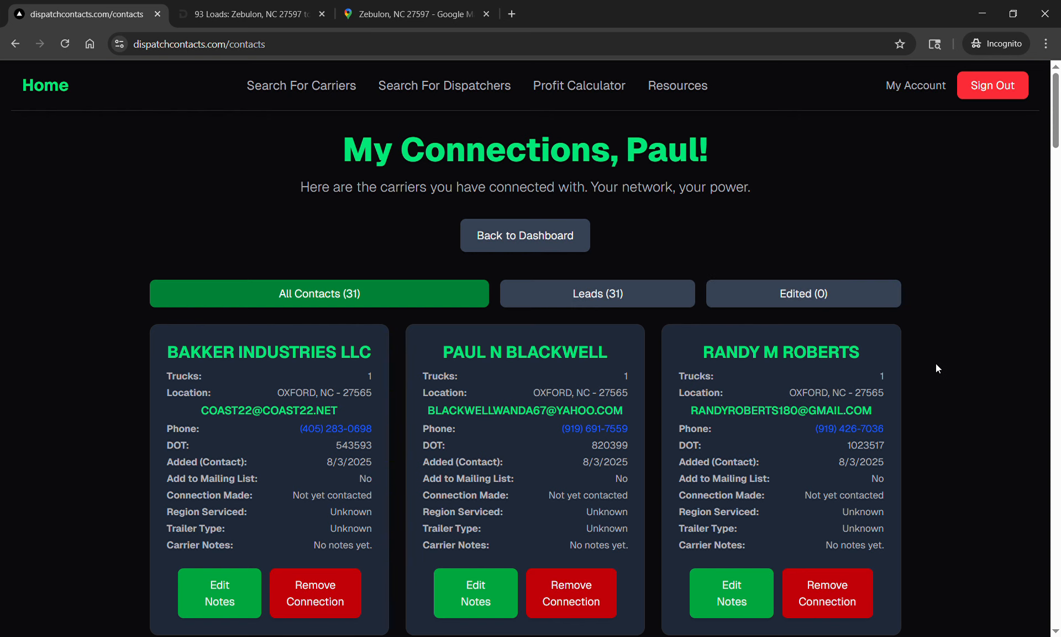
Step: Check the Oxford load on the load board and set the region serviced in Bakker Industries LLC's contact notes to Southeast
scroll(936, 363, down, 3)
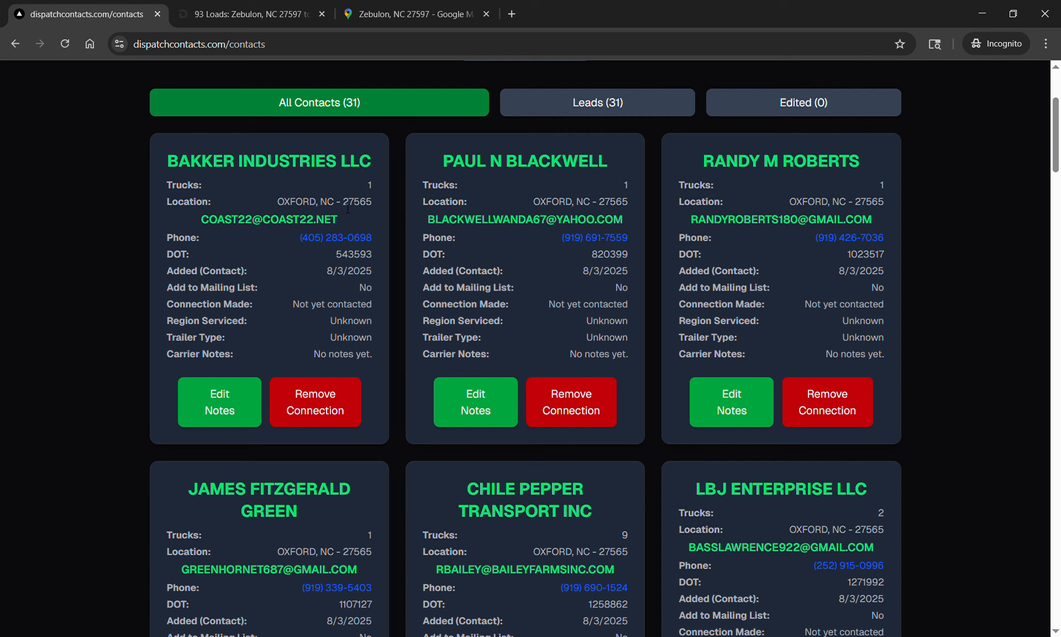
click(244, 19)
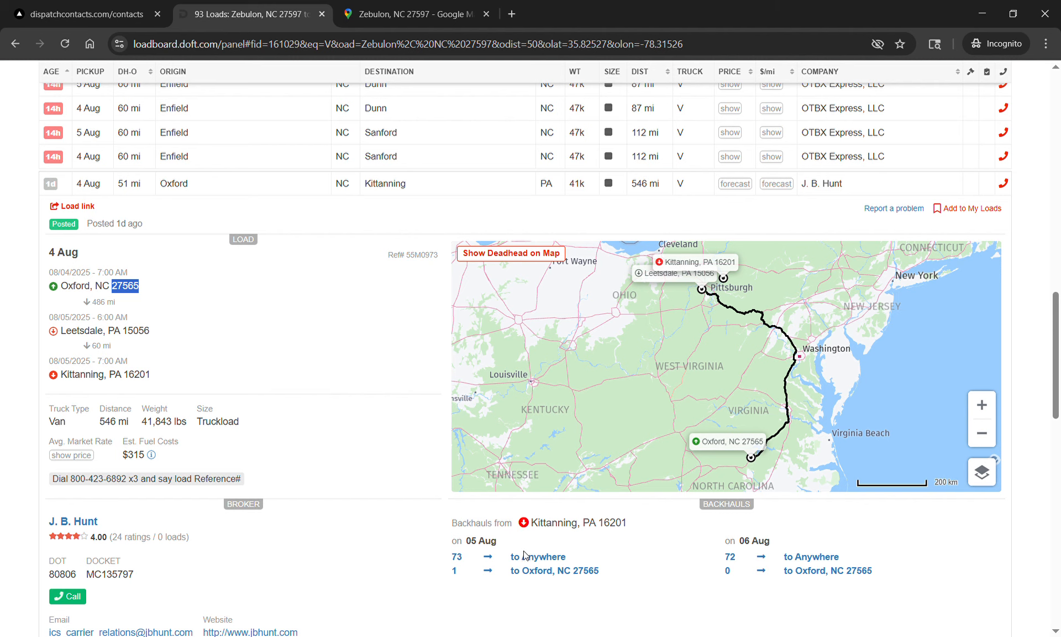
click(83, 14)
click(221, 504)
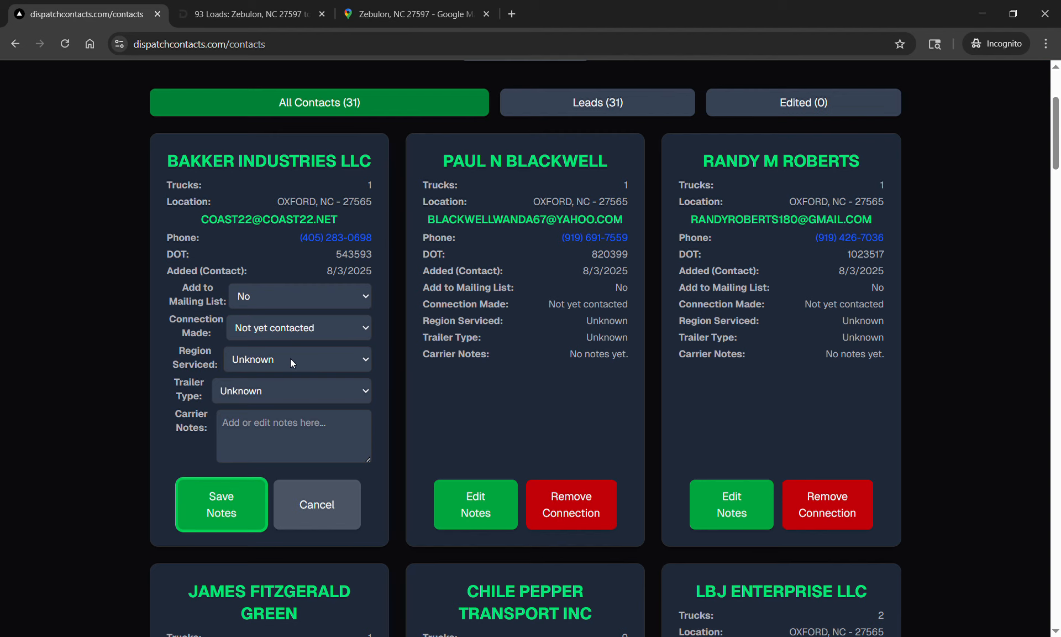
click(284, 360)
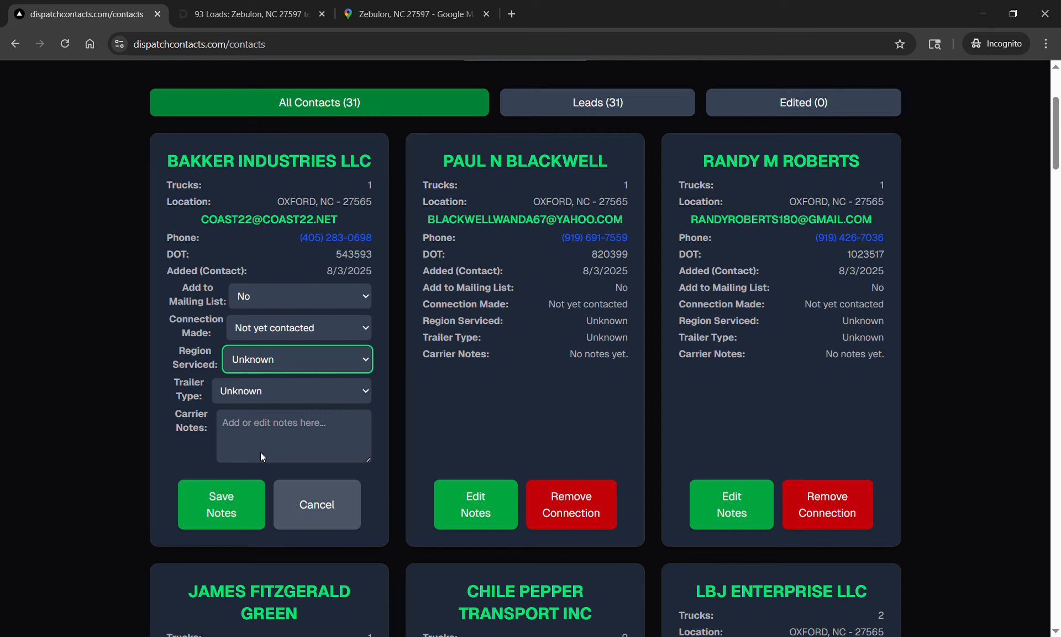
key(s)
key(Tab)
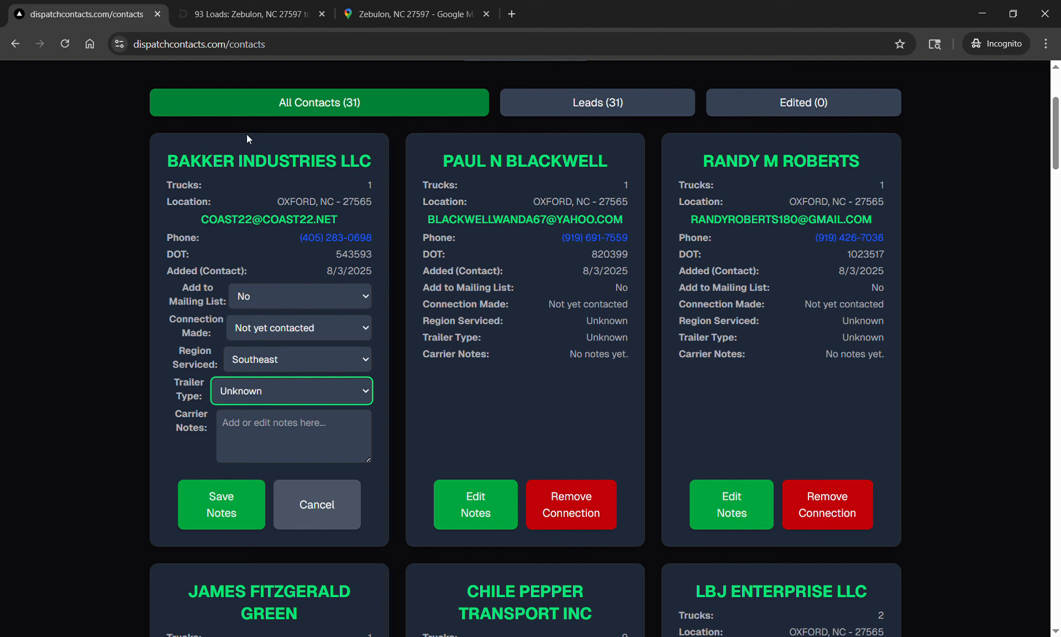
Step: Check the Oxford load's truck type on the load board and set Bakker Industries LLC's trailer type to Refrigerated
click(252, 14)
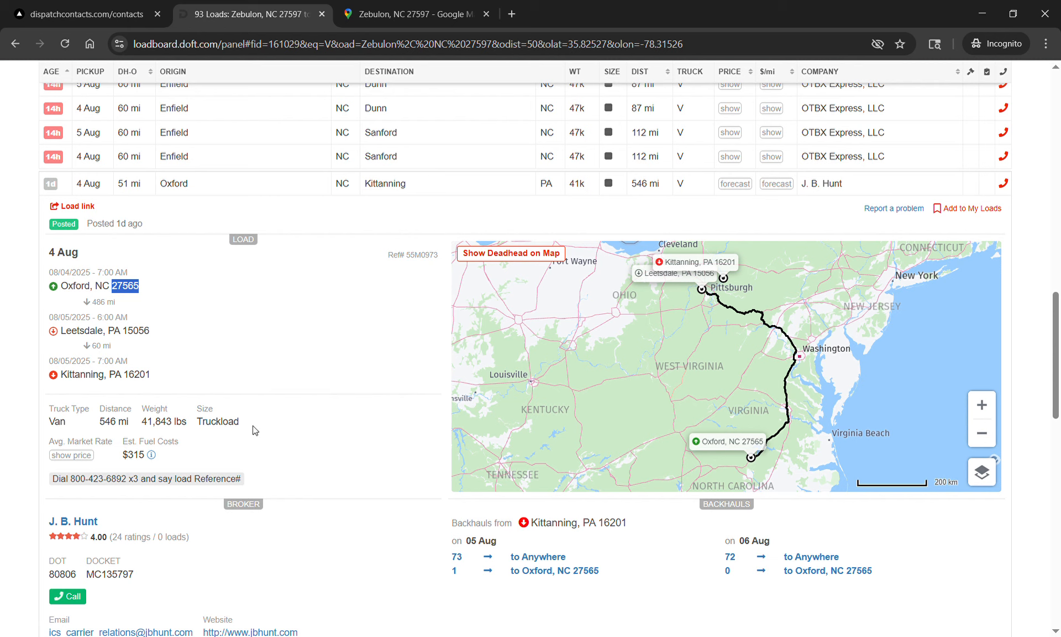
double_click(62, 421)
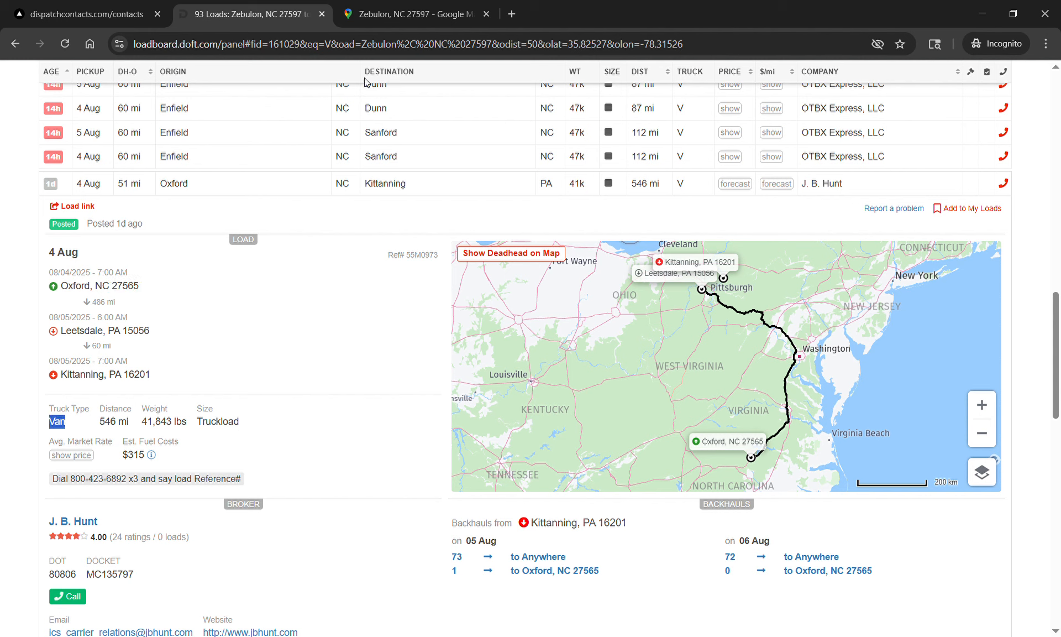
click(119, 16)
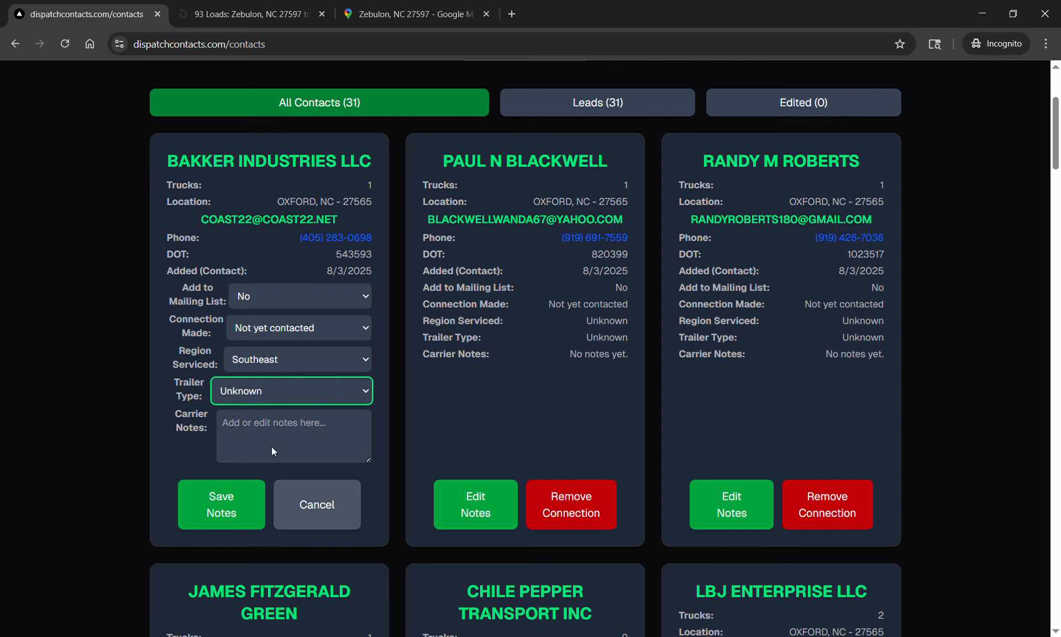
key(r)
Step: Set Bakker Industries LLC's mailing list option to Yes and its connection status to Spoke to carrier
click(259, 294)
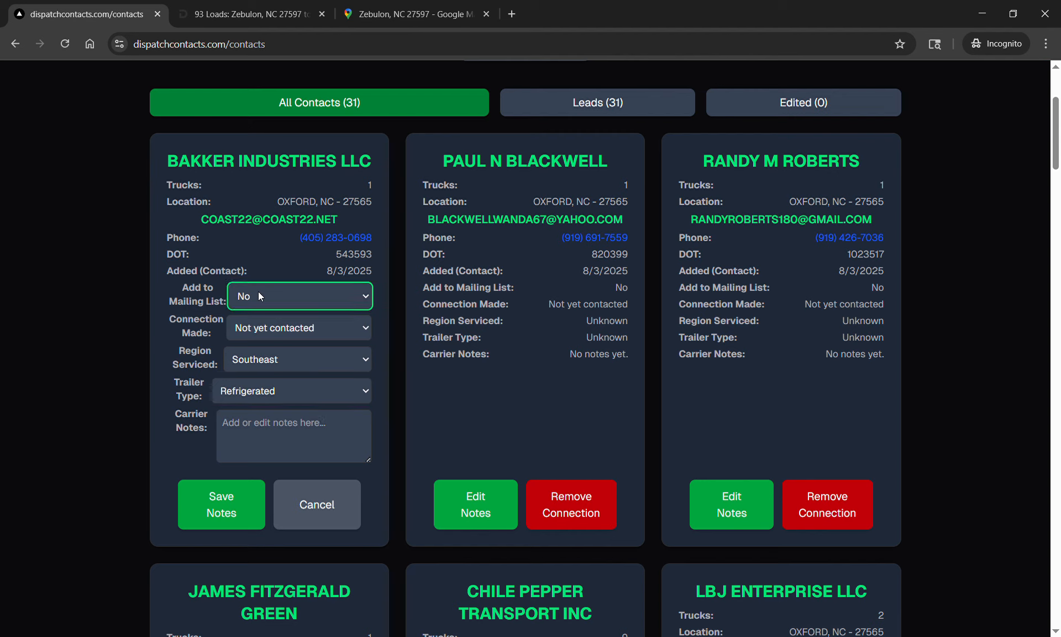
key(Down)
click(264, 333)
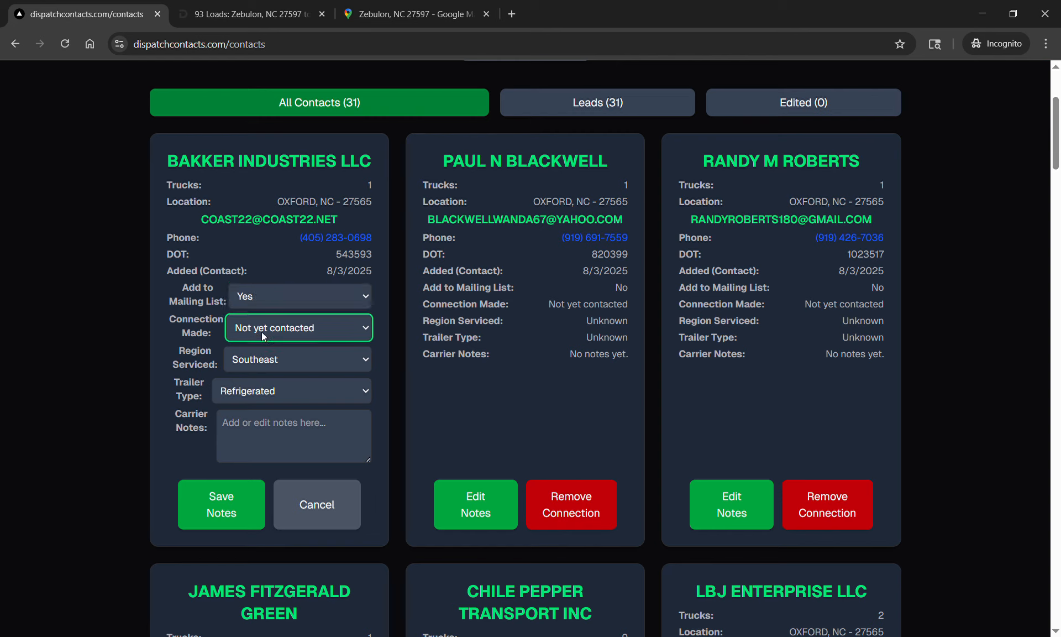
key(Down)
Step: Open the carrier notes of Bakker Industries LLC for text entry
click(266, 447)
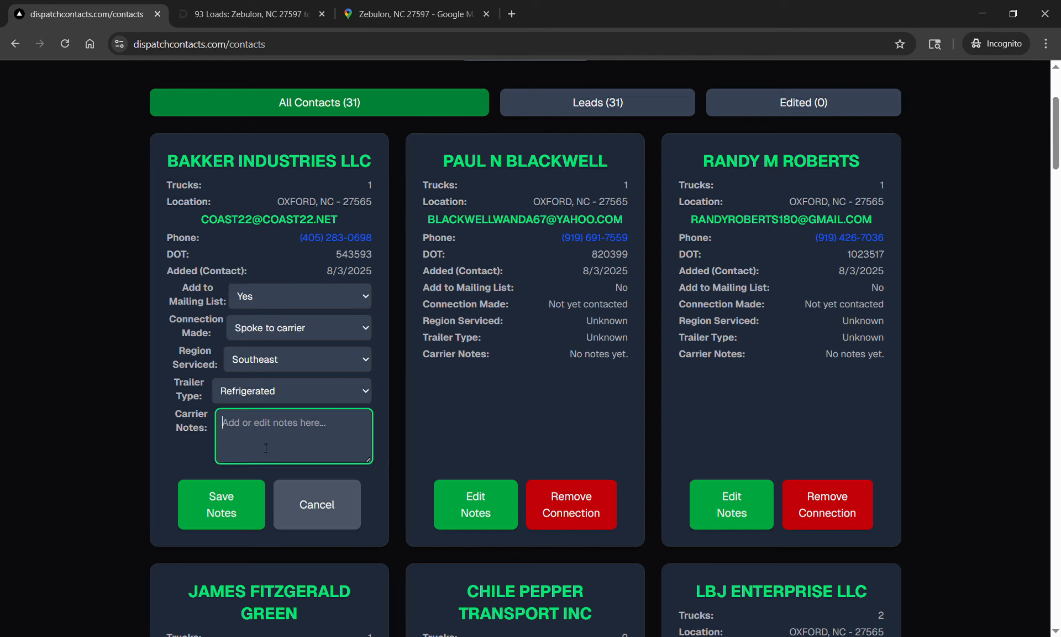